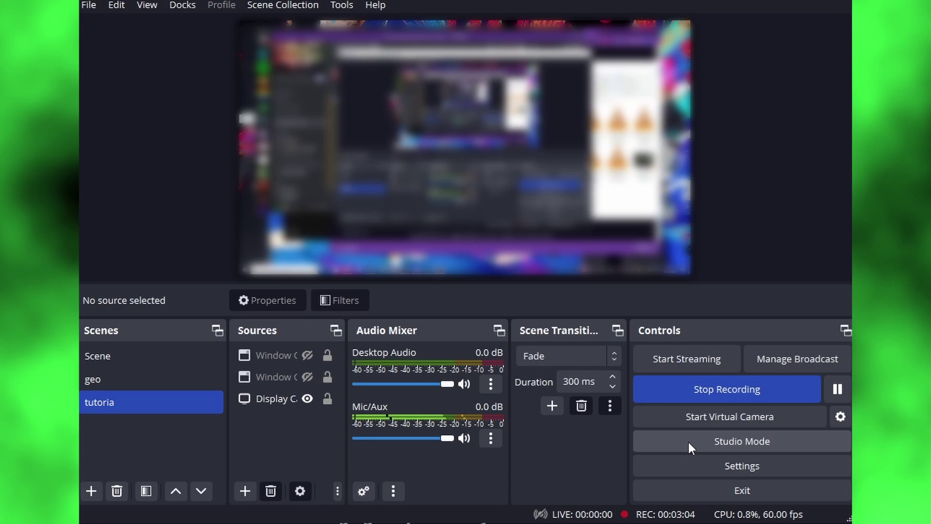
Check the desktop and mic devices on OBS's Audio settings page, then view the Output page.
left_click(718, 464)
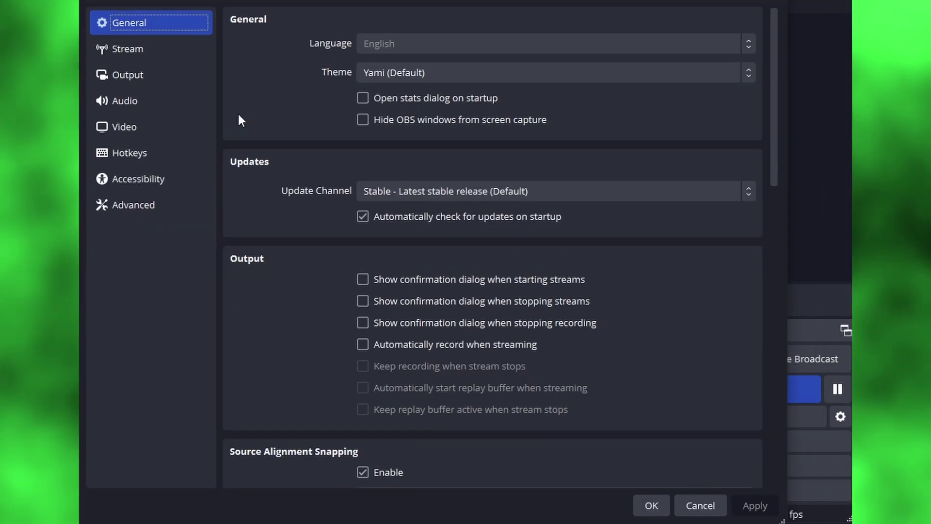
left_click(149, 109)
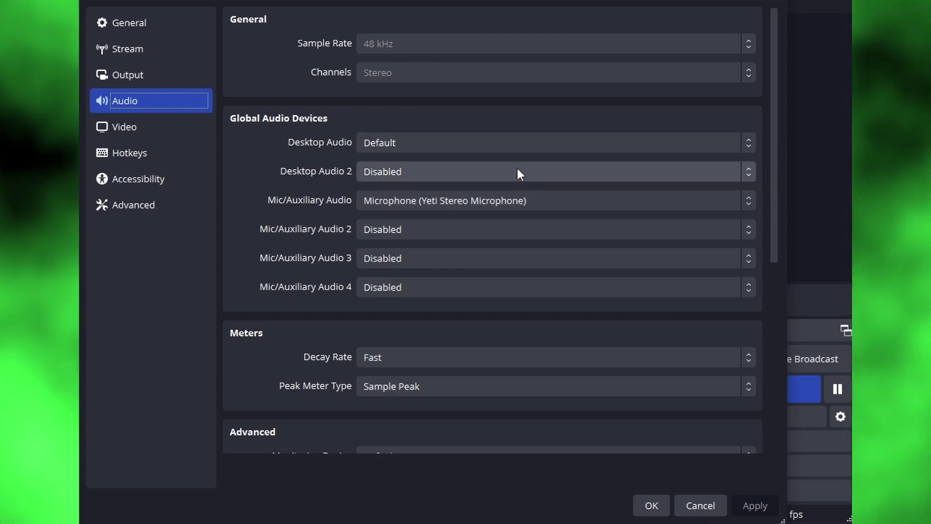
scroll(273, 182, "down", 5)
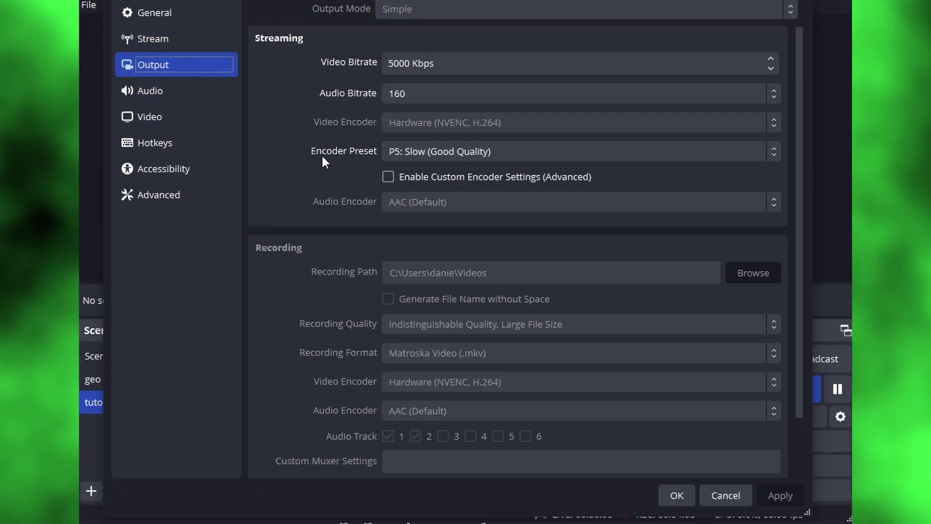
Confirm Recording uses Audio Tracks 1 and 2, then accept the settings with OK.
scroll(323, 156, "down", 2)
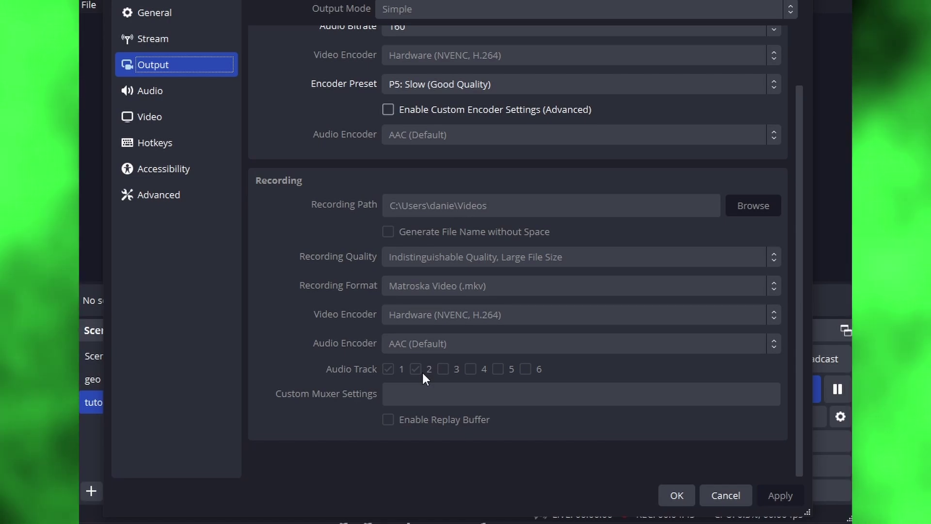
left_click(676, 495)
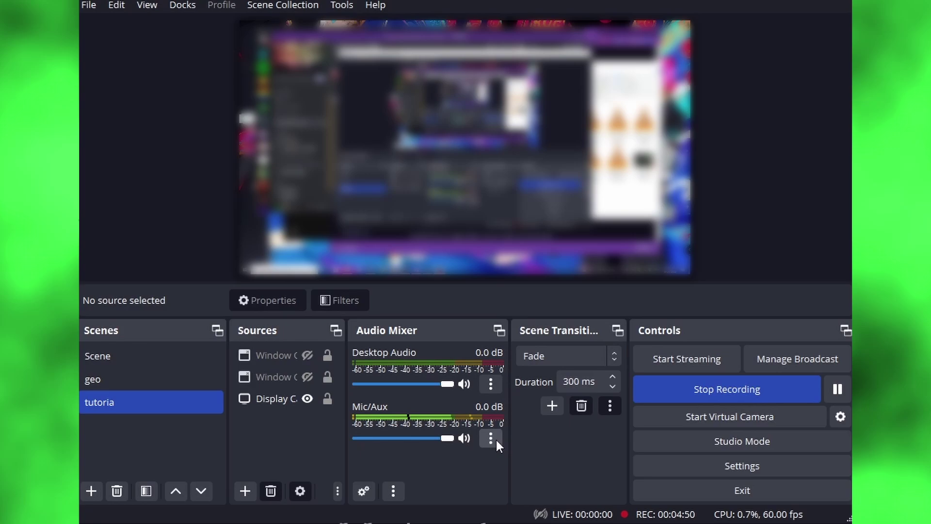
In Advanced Audio Properties, route Desktop Audio to track 1 only and Mic/Aux to track 2 only.
left_click(491, 438)
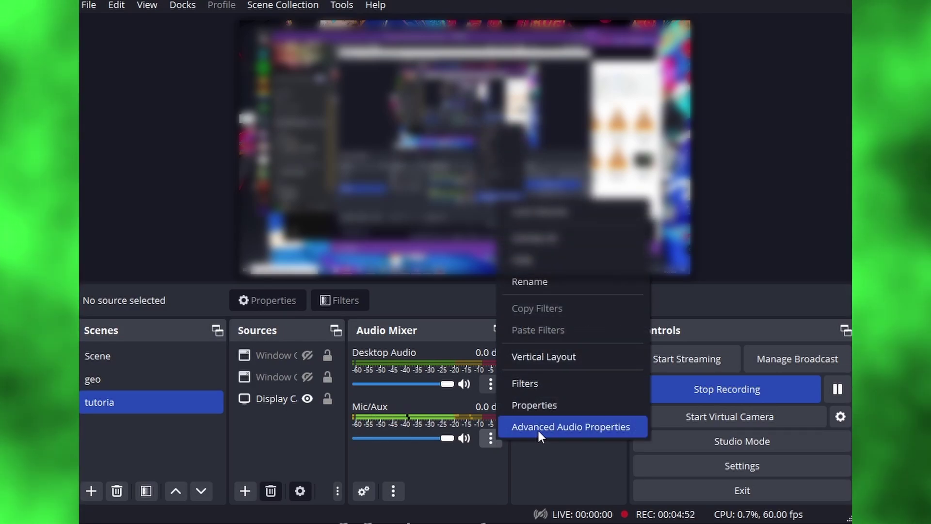
left_click(538, 426)
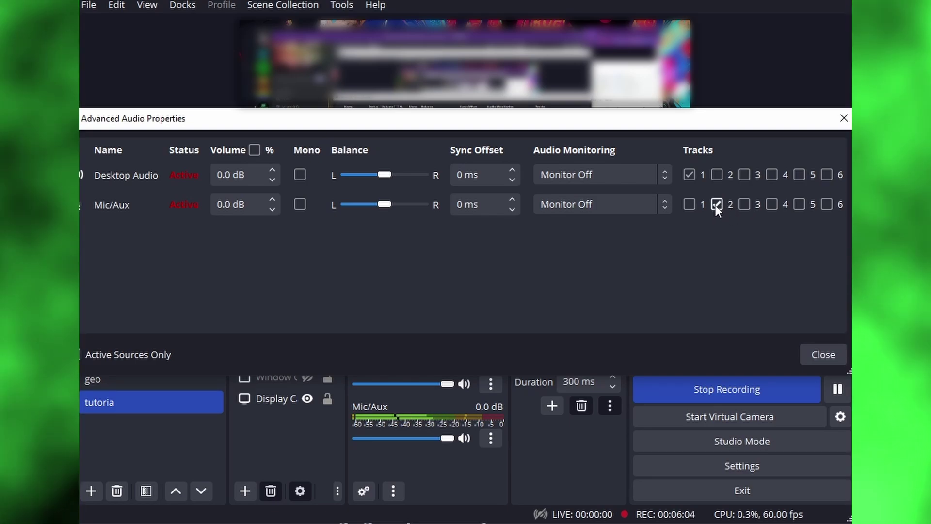
left_click(823, 354)
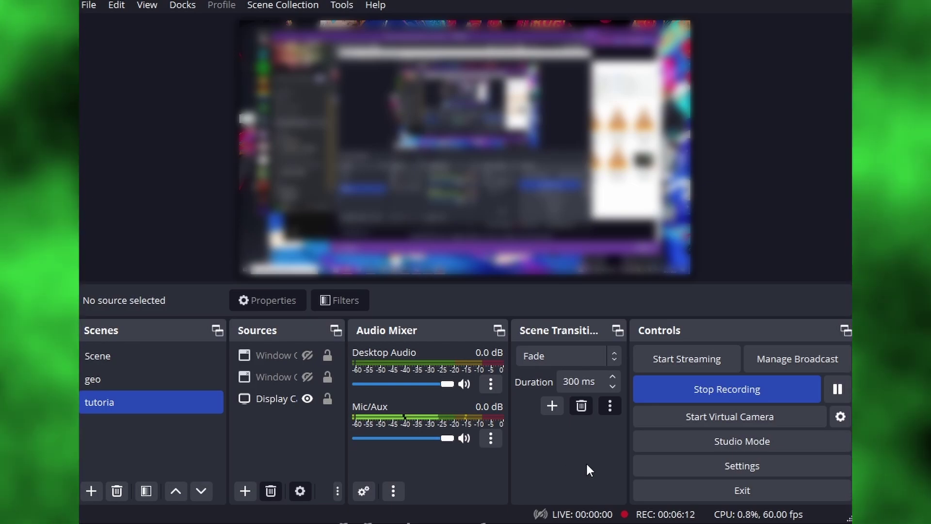
Stop the OBS recording from the Controls panel.
left_click(701, 394)
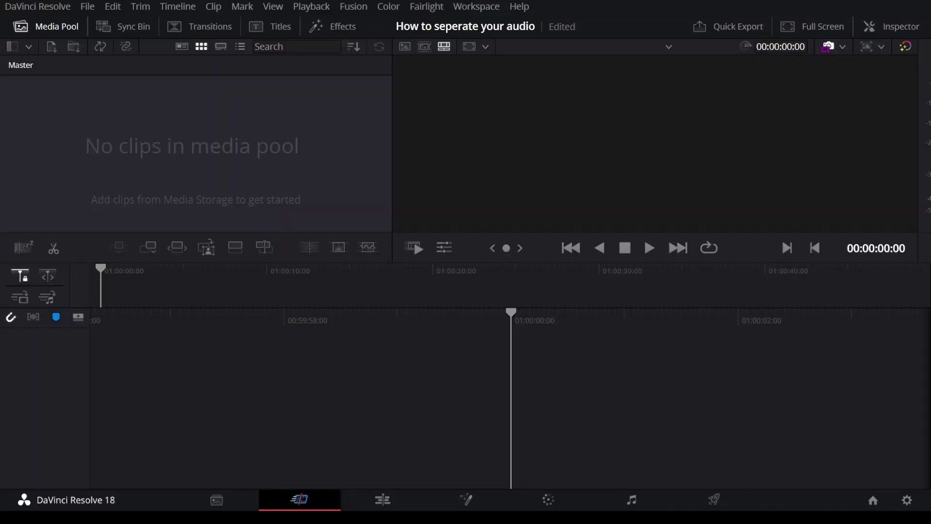
On the Edit page, drag the .mkv recording onto the empty timeline.
left_click(383, 497)
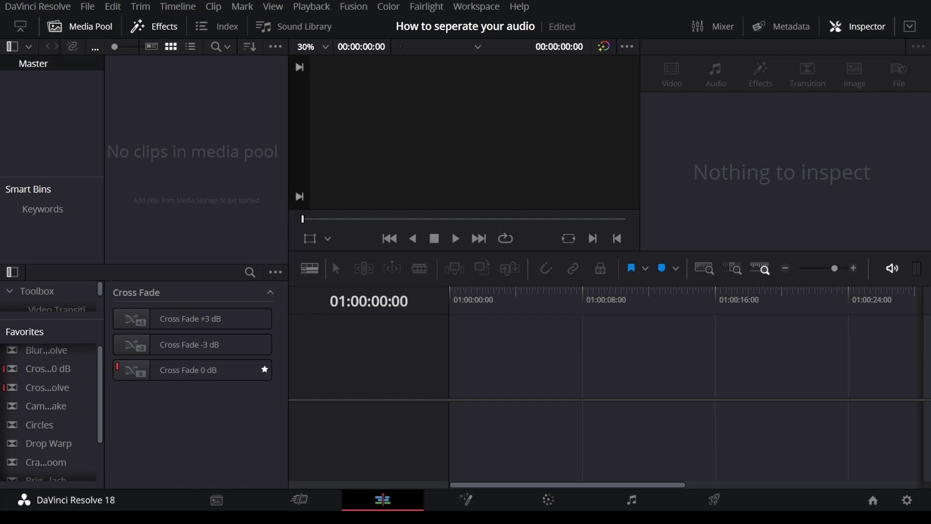
left_click_drag(331, 259, 555, 364)
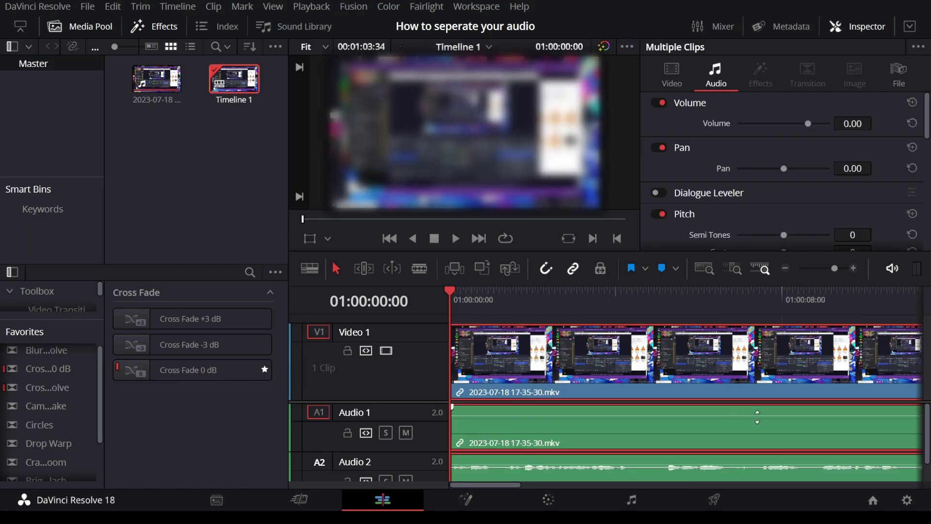
scroll(427, 439, "down", 1)
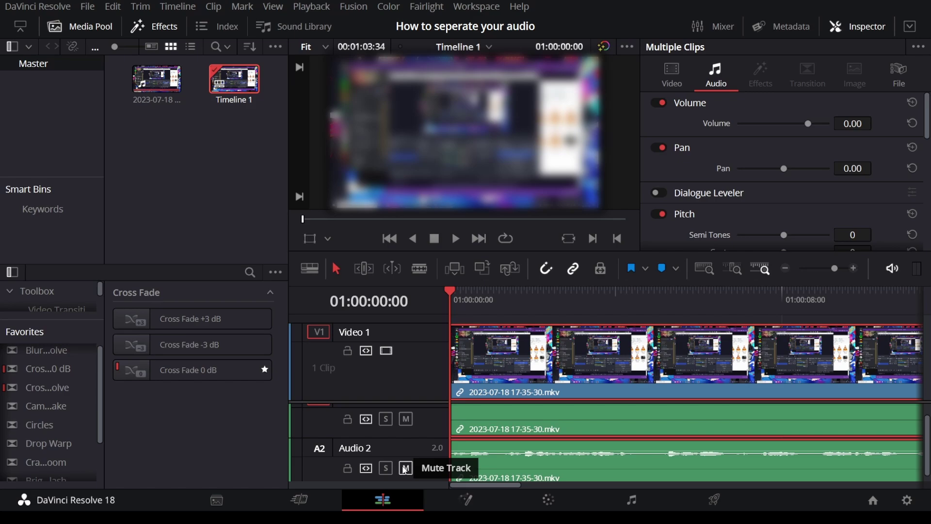
Play the timeline to hear the recording's A1 and A2 audio tracks.
key("space")
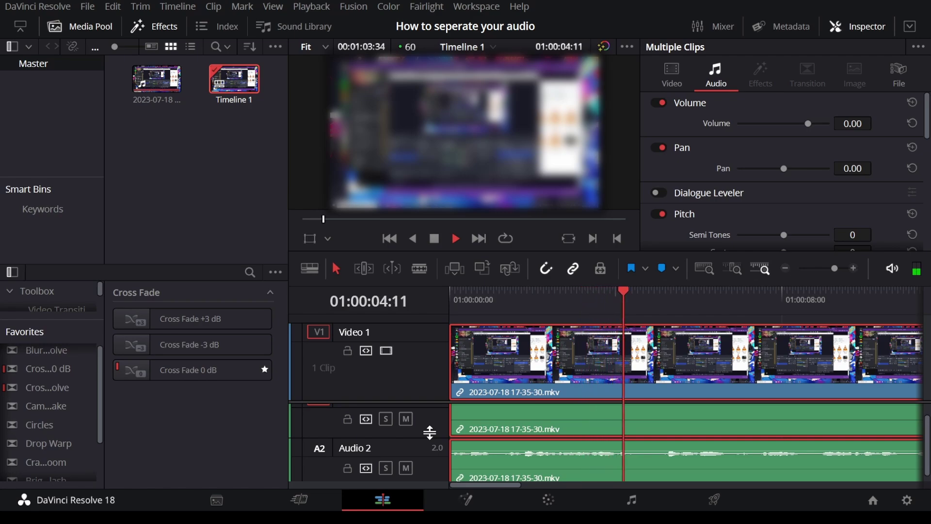
key("space")
key("ctrl+b")
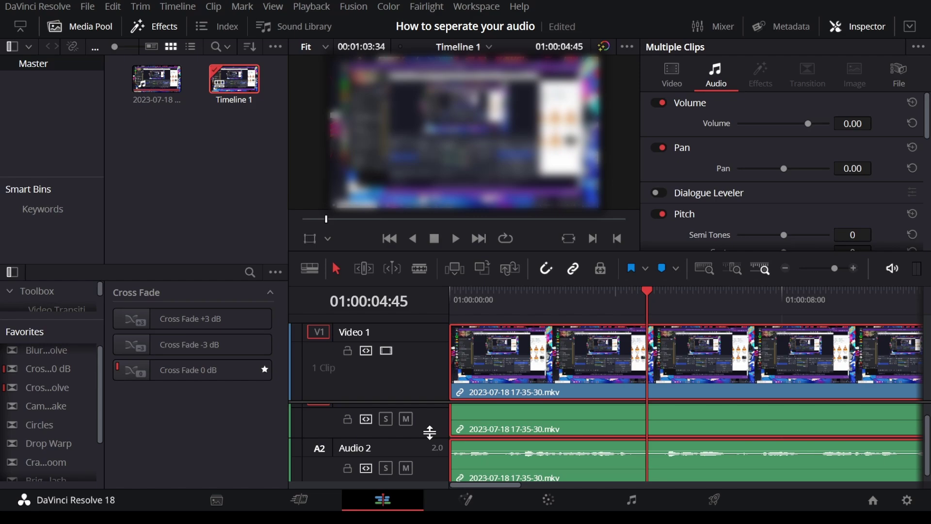
key("space")
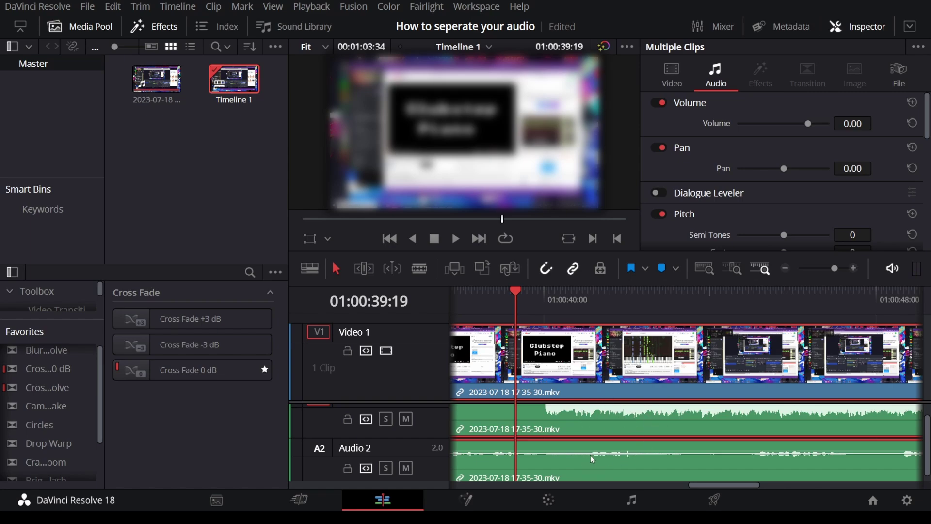
Set the Audio 1 desktop clip's Inspector volume to -20 dB.
left_click(627, 294)
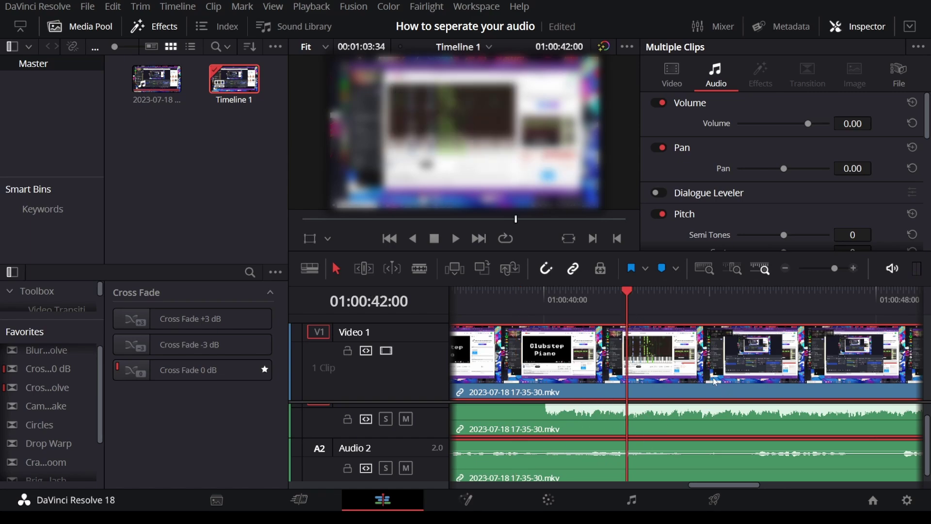
scroll(761, 450, "up", 1)
left_click(847, 316)
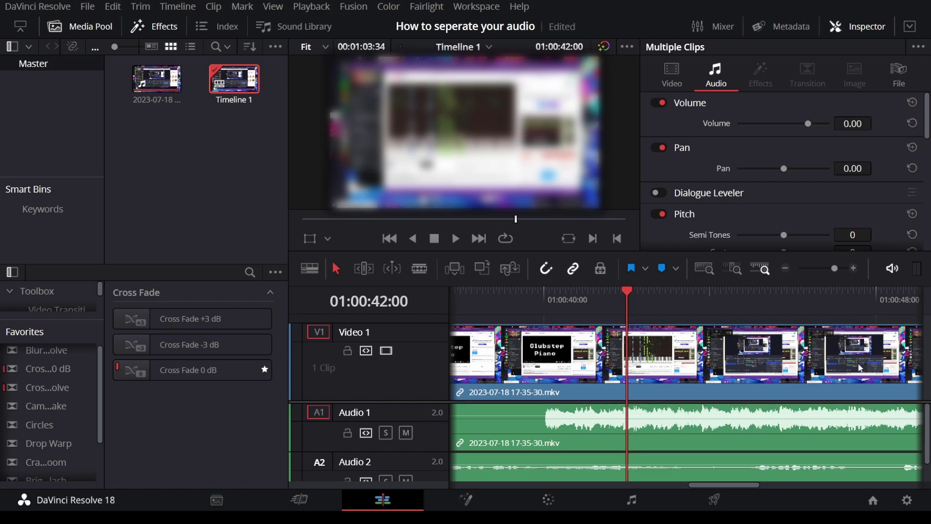
left_click(808, 359)
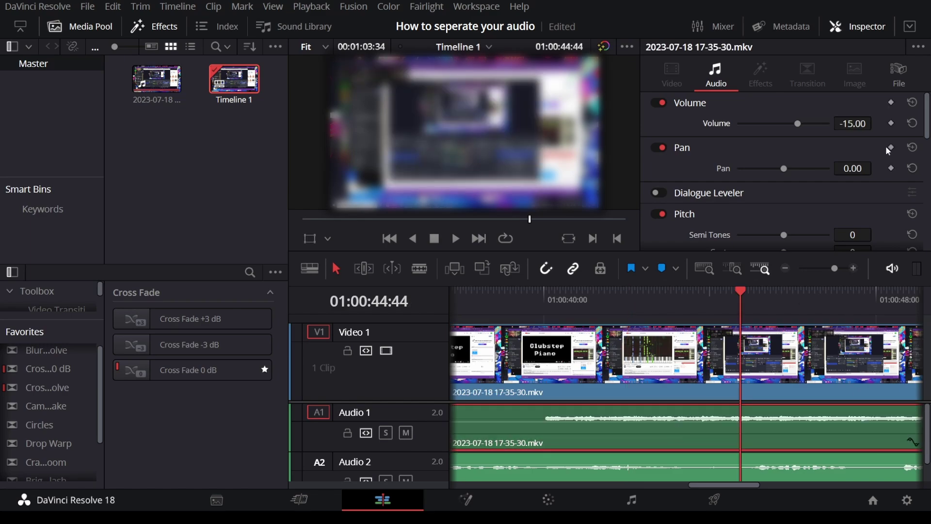
left_click(854, 123)
key("BackSpace")
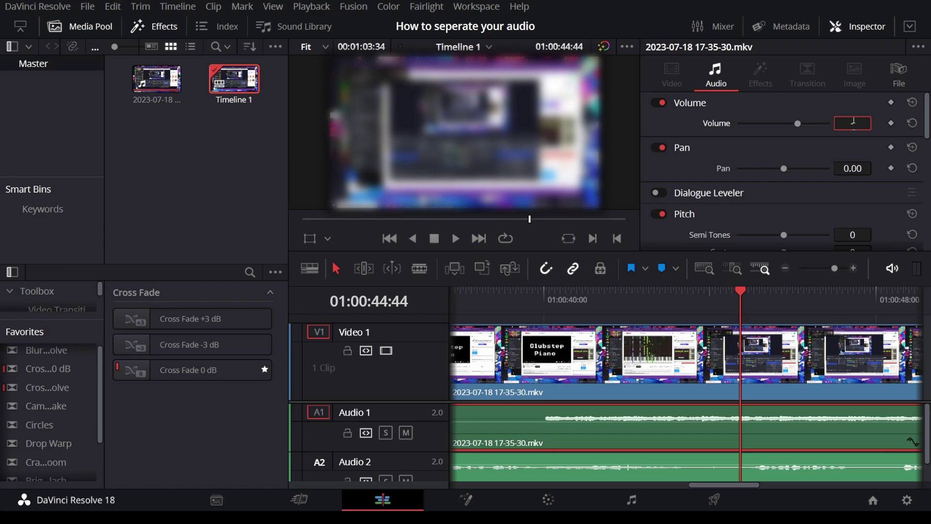
type("-20")
Replay the section at -20 dB, then mute Audio 2 and play Audio 1 alone.
left_click(568, 296)
key("space")
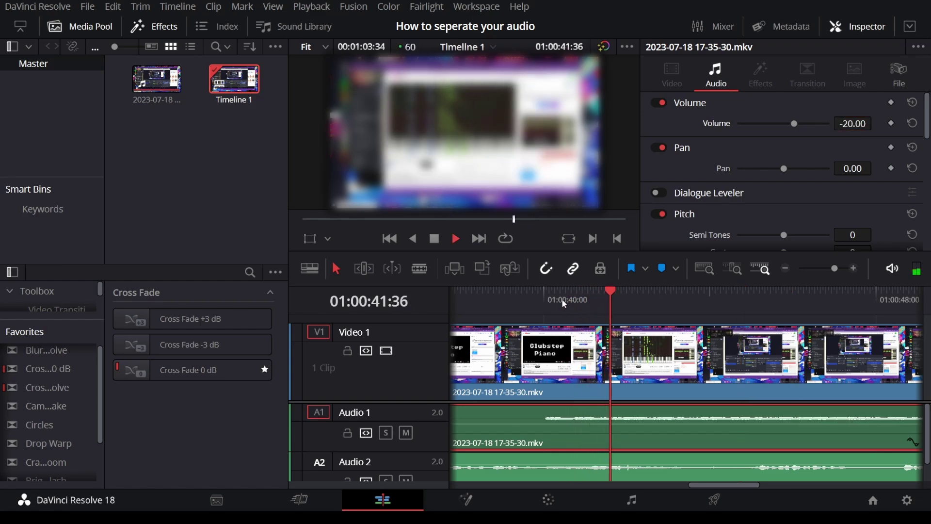
left_click(487, 296)
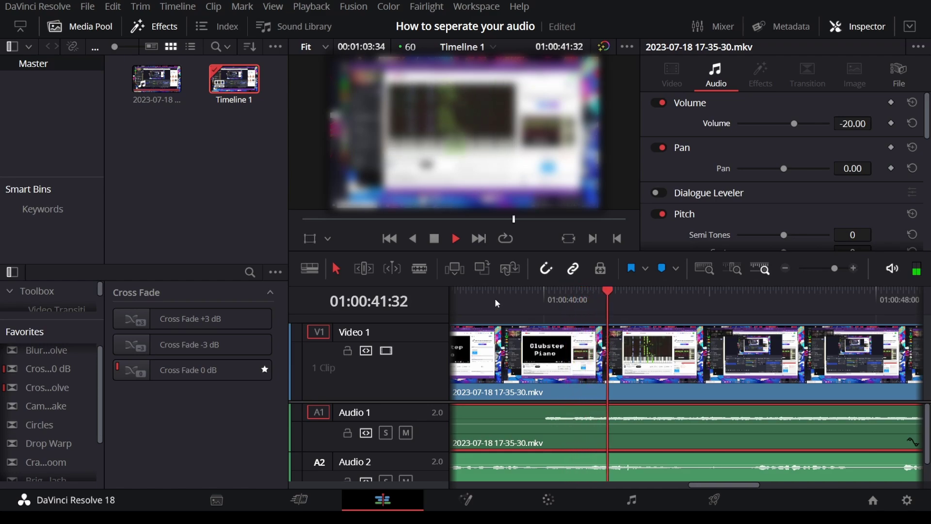
key("space")
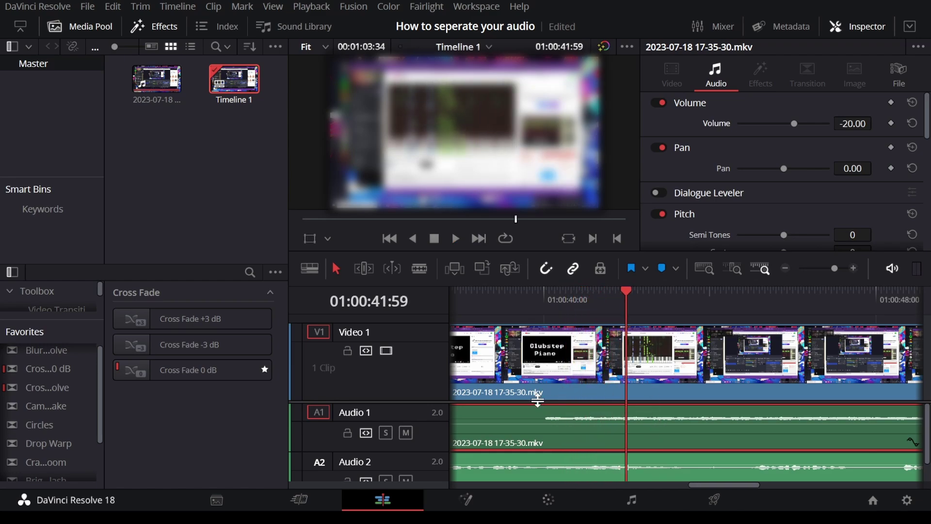
key("ctrl+z")
key("space")
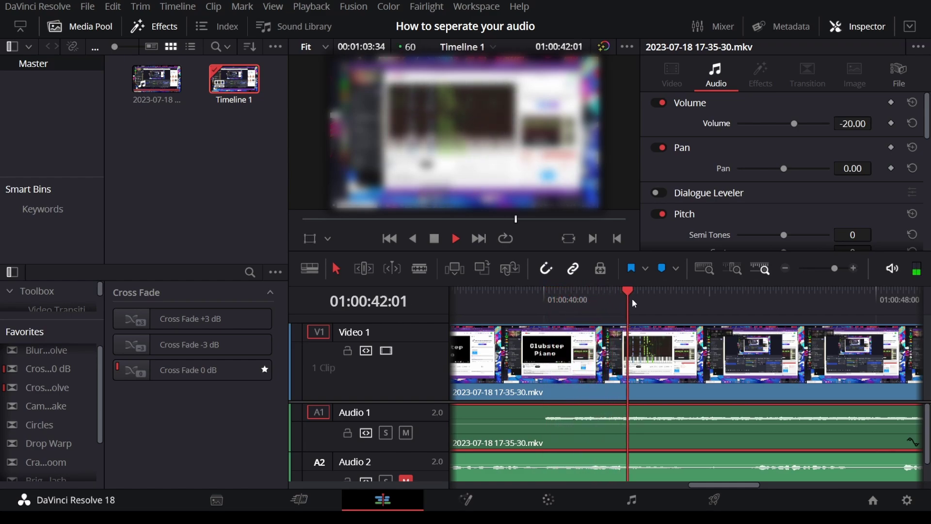
key("space")
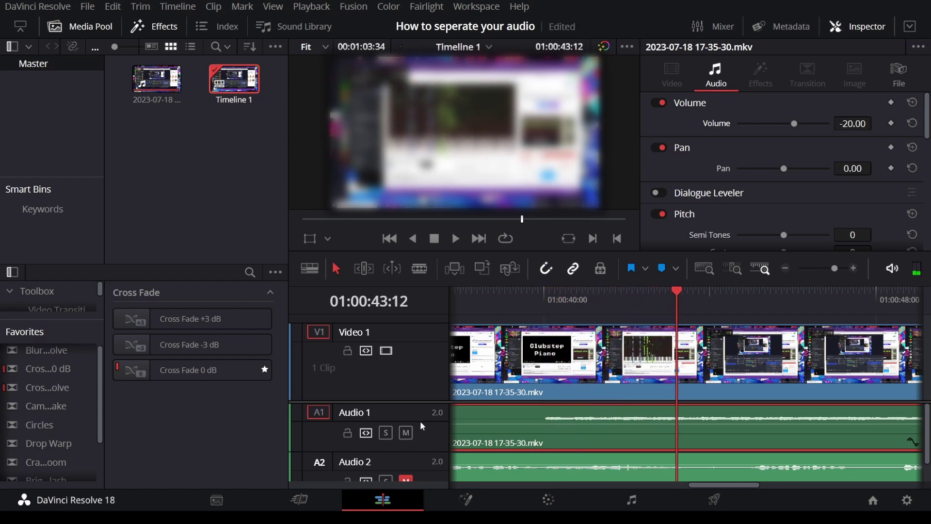
Unmute Audio 2, mute Audio 1, and play back the microphone track alone.
left_click(406, 432)
left_click(406, 479)
left_click(544, 297)
key("space")
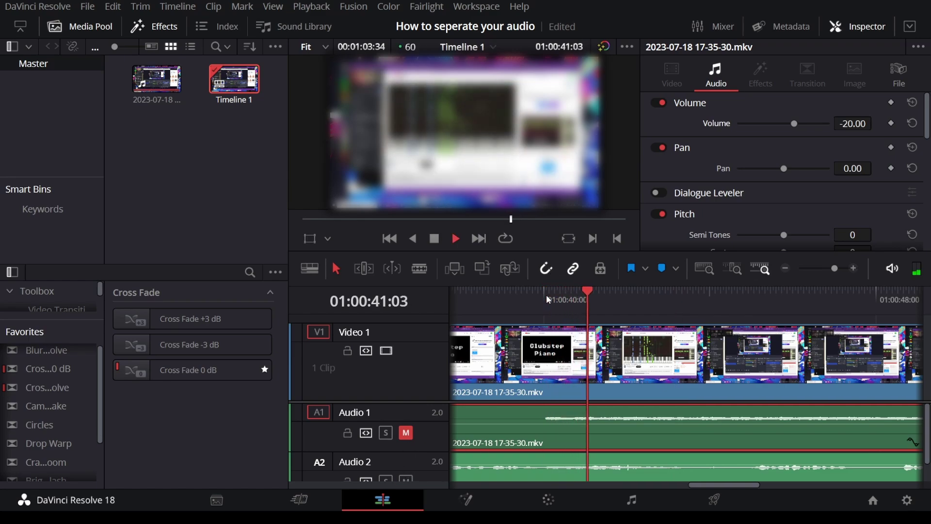
key("space")
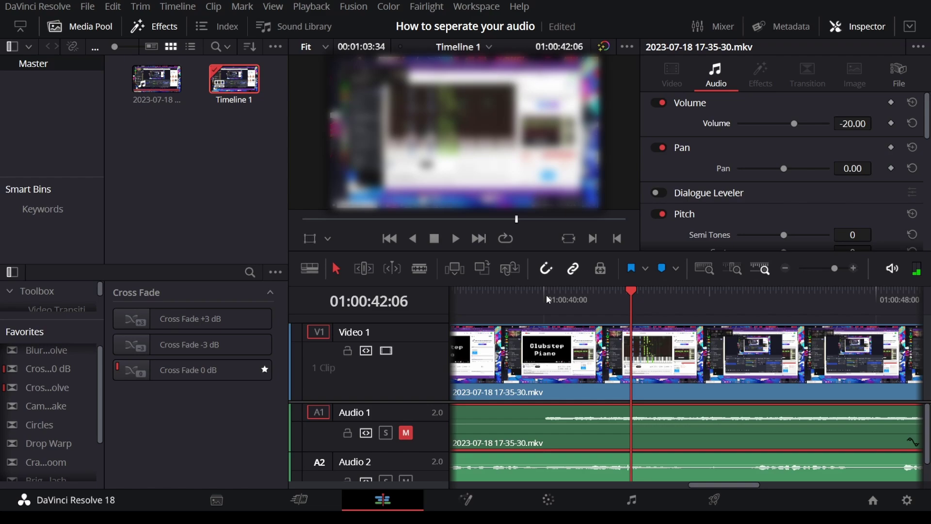
Save the project, replay the mic audio, and compare both clips' volumes in the Inspector.
key("ctrl+s")
key("space")
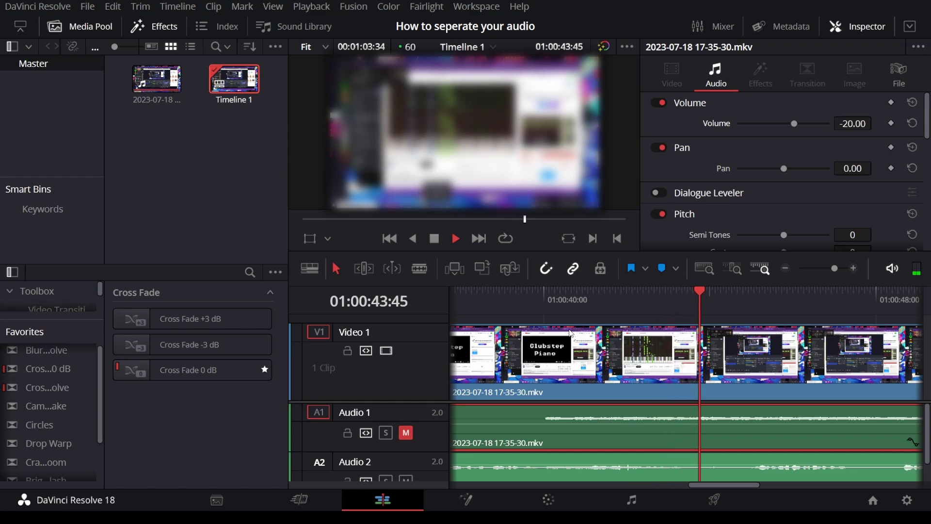
key("shift+Left")
key("shift+Left")
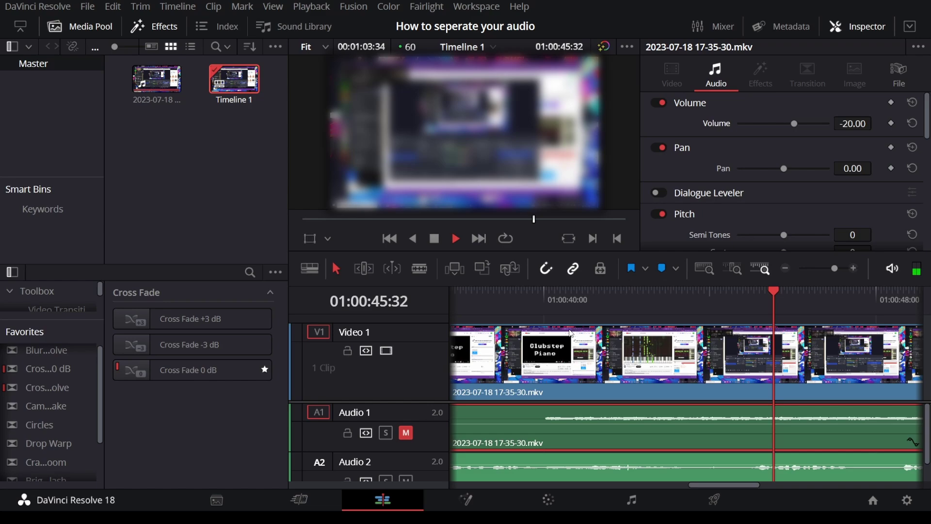
key("space")
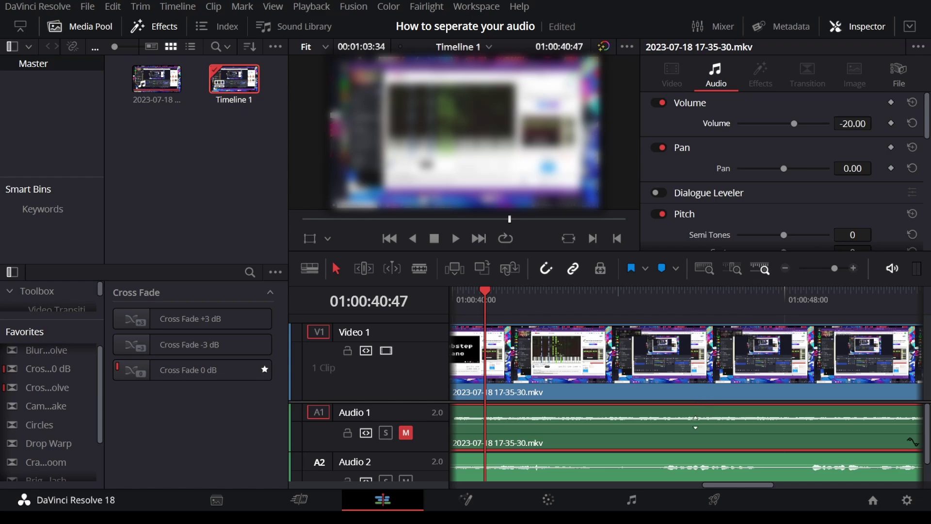
left_click(822, 462)
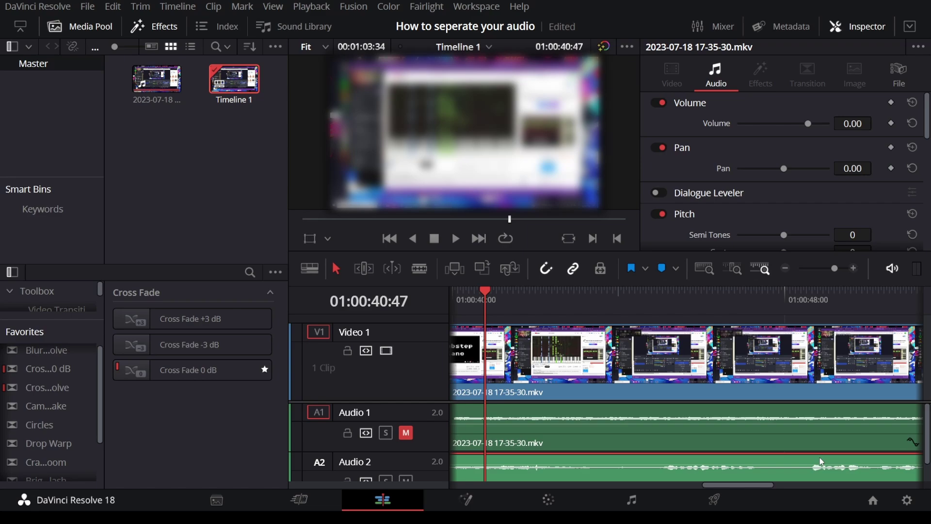
left_click(741, 441)
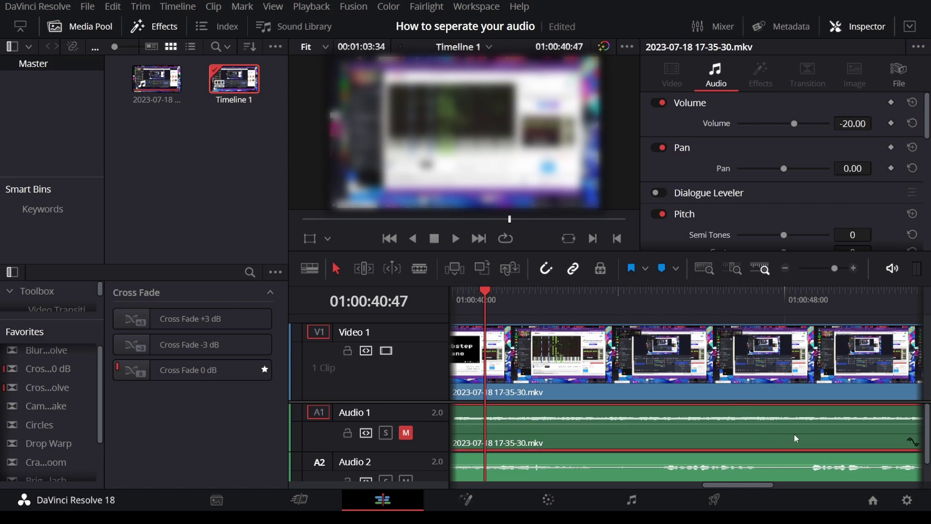